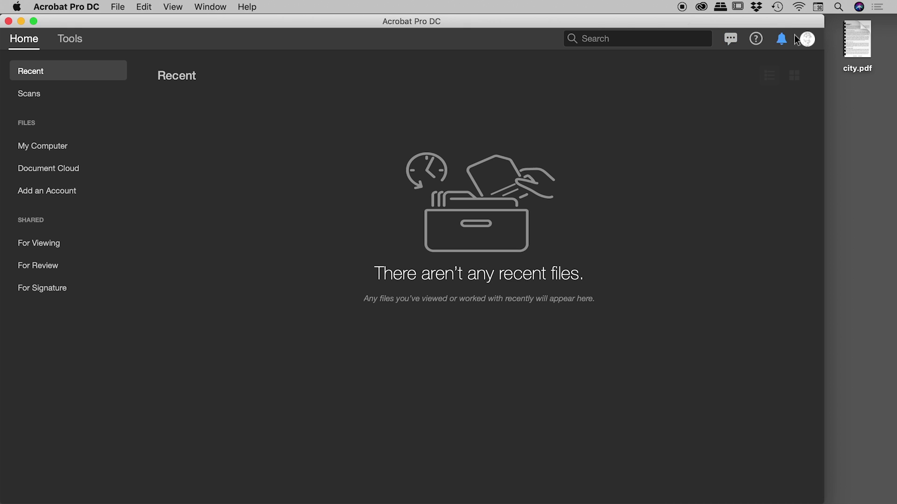
Open city.pdf from the desktop in Acrobat Pro DC
click(864, 37)
double_click(865, 47)
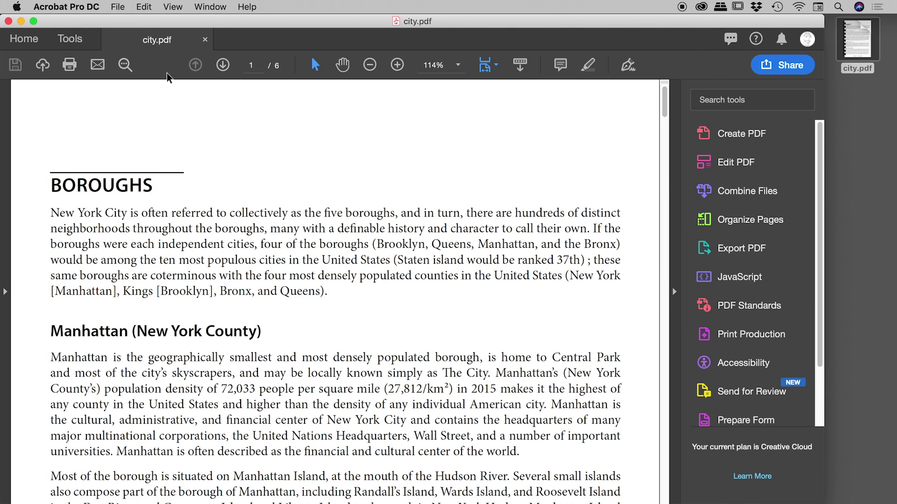
Open Document Properties for city.pdf and go to its Security tab
click(120, 7)
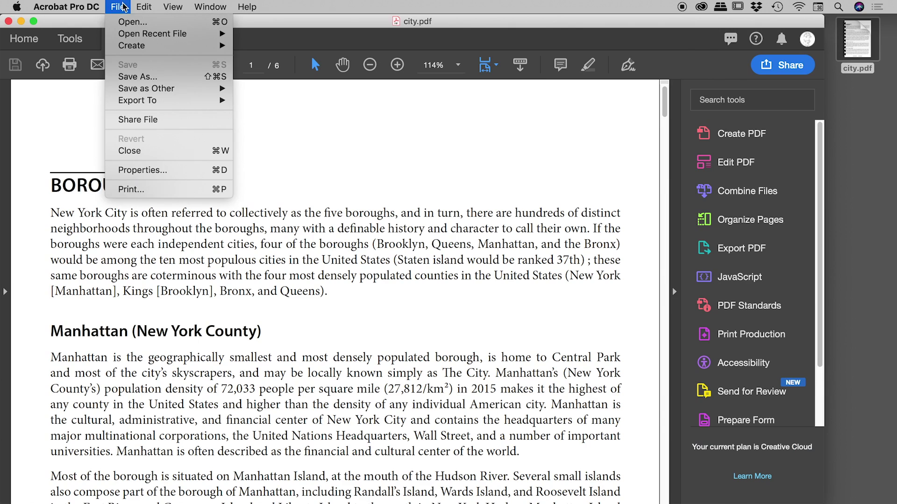
click(171, 170)
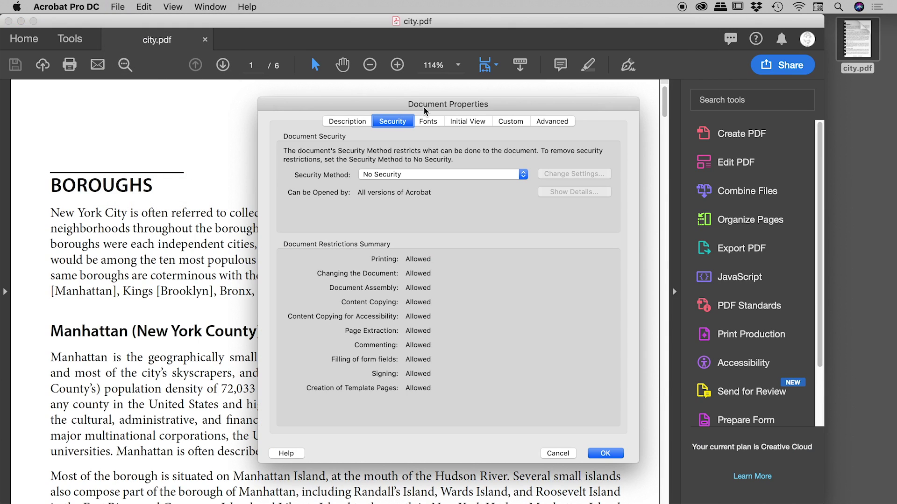
drag(455, 111, 456, 54)
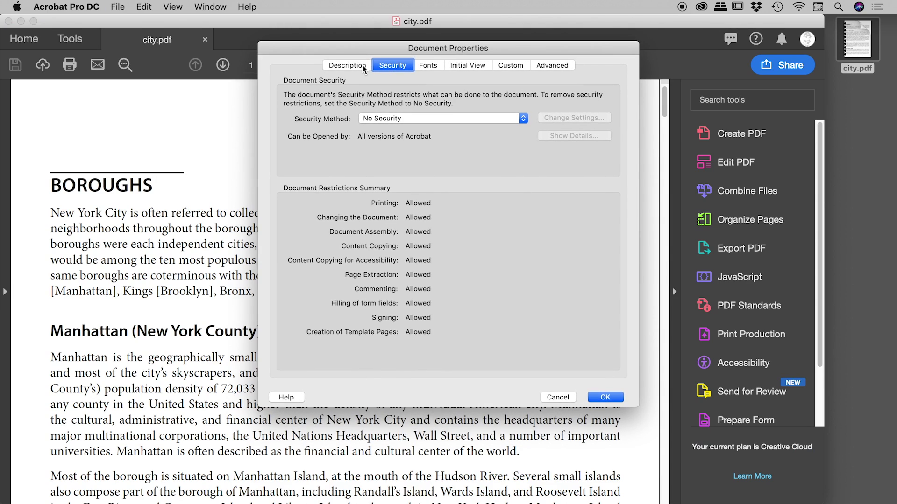
click(346, 67)
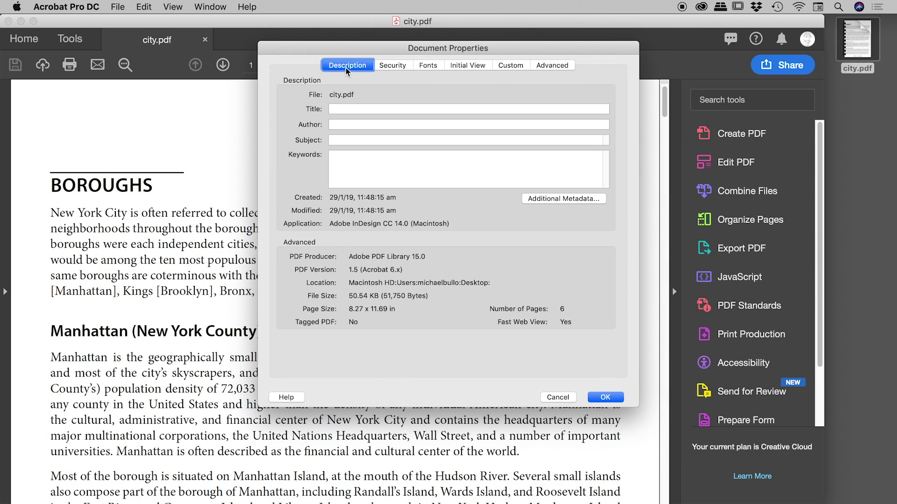
click(393, 67)
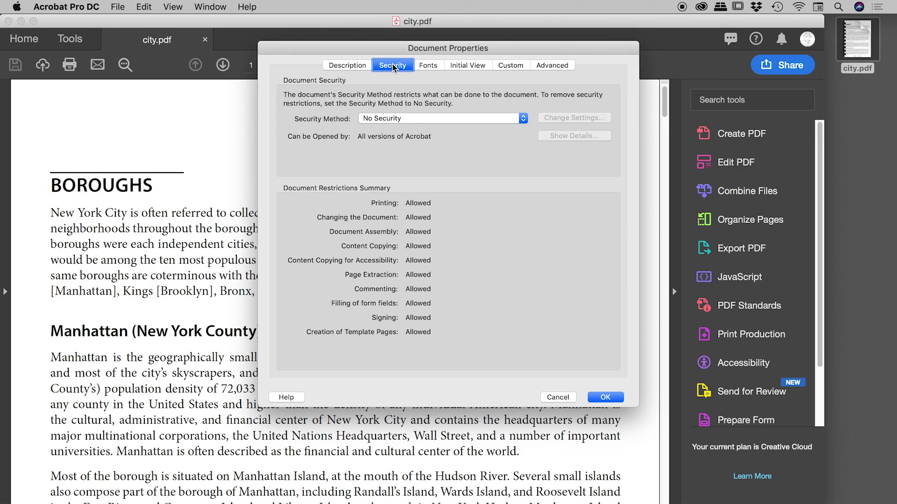
Set the security method to Password Security
click(426, 118)
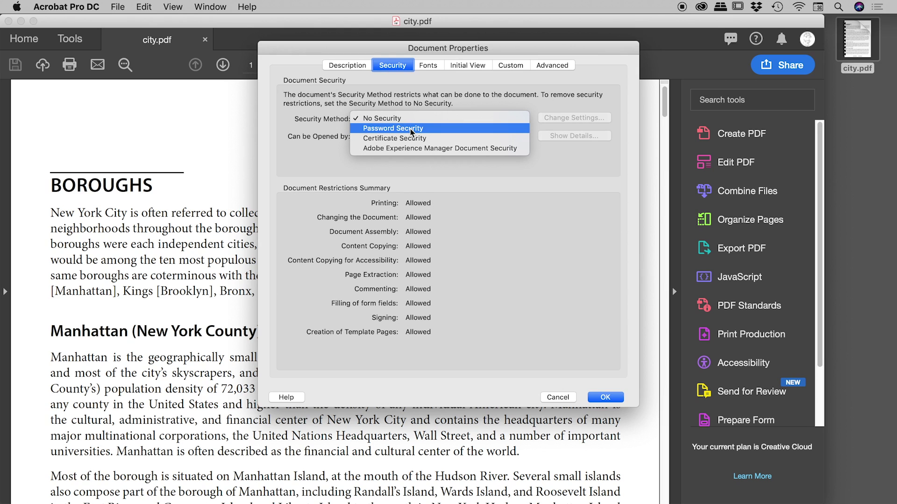
click(411, 129)
drag(410, 132, 416, 71)
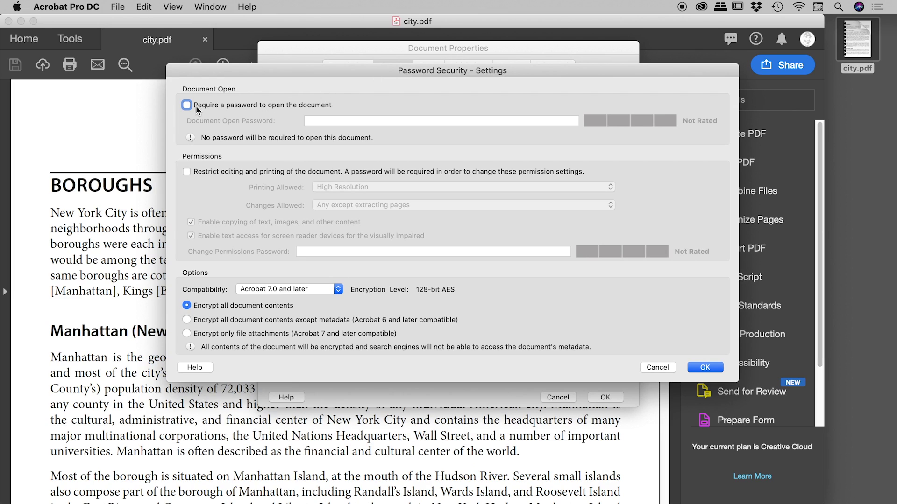
Enable and enter a document-open password, confirm it, and acknowledge the save reminder
click(260, 105)
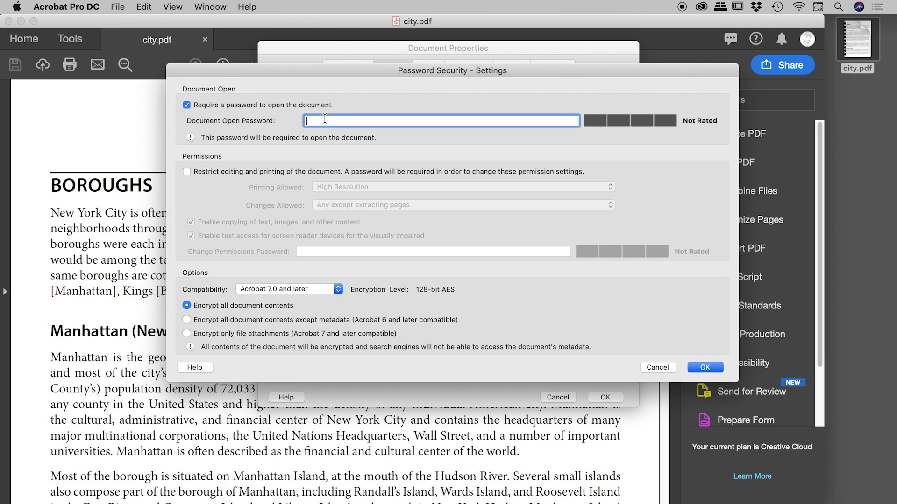
text(passwor)
text(d1)
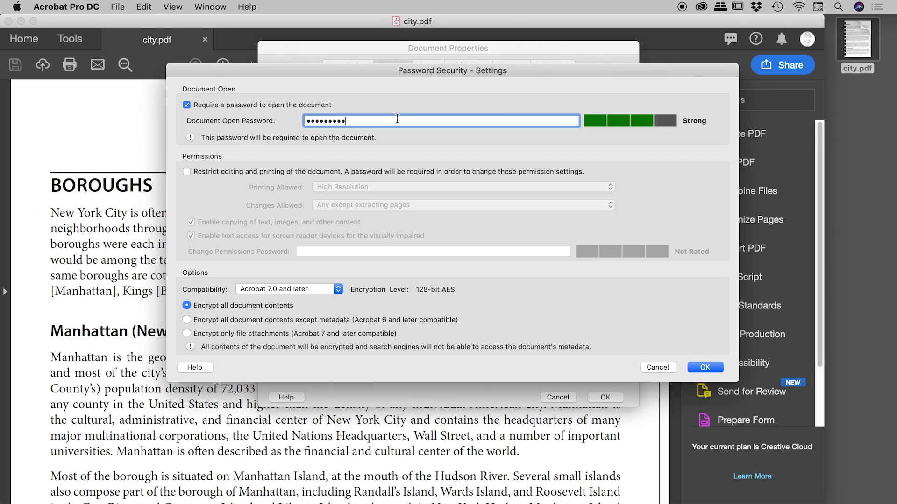
key(BackSpace)
key(BackSpace)
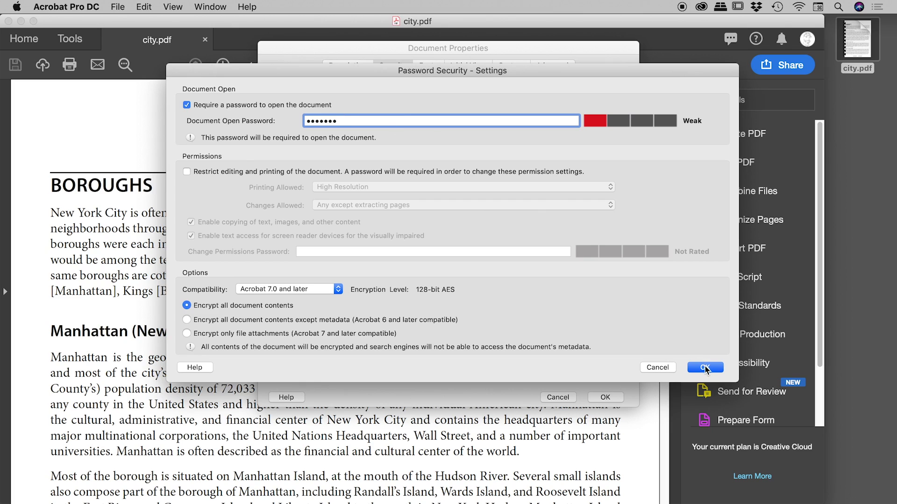
click(704, 367)
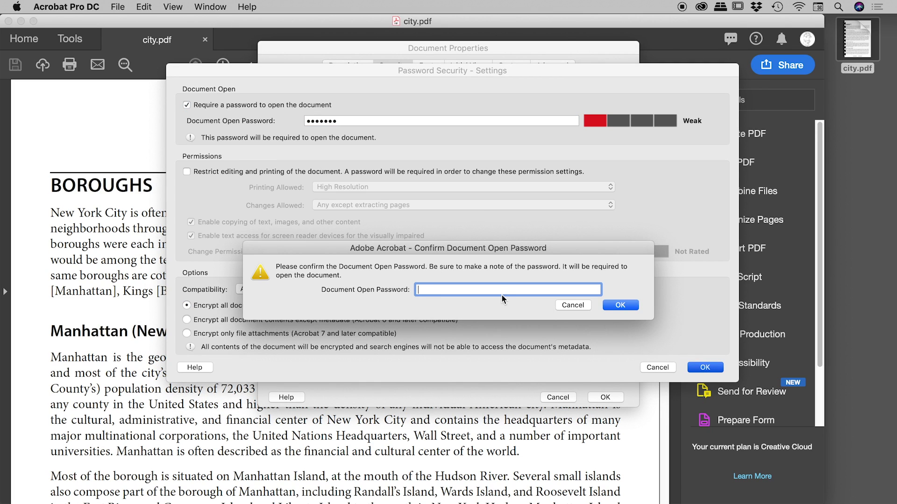
text(•••••••)
click(611, 306)
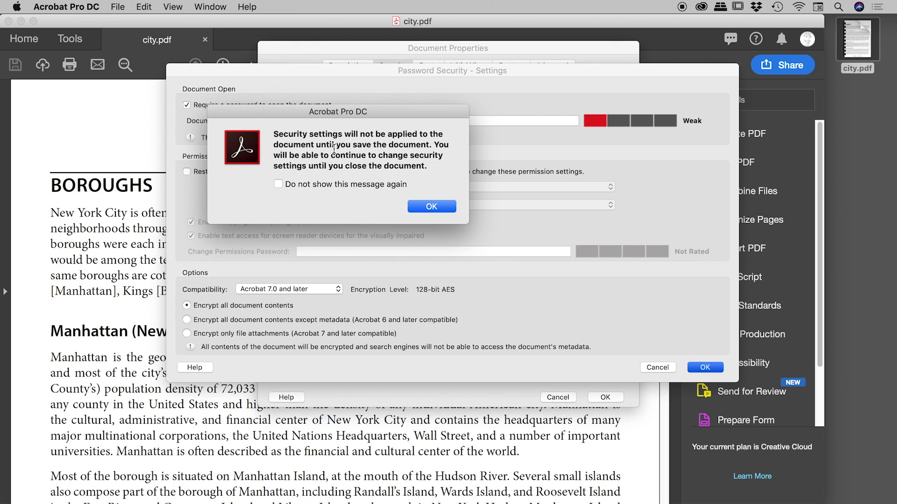
click(431, 206)
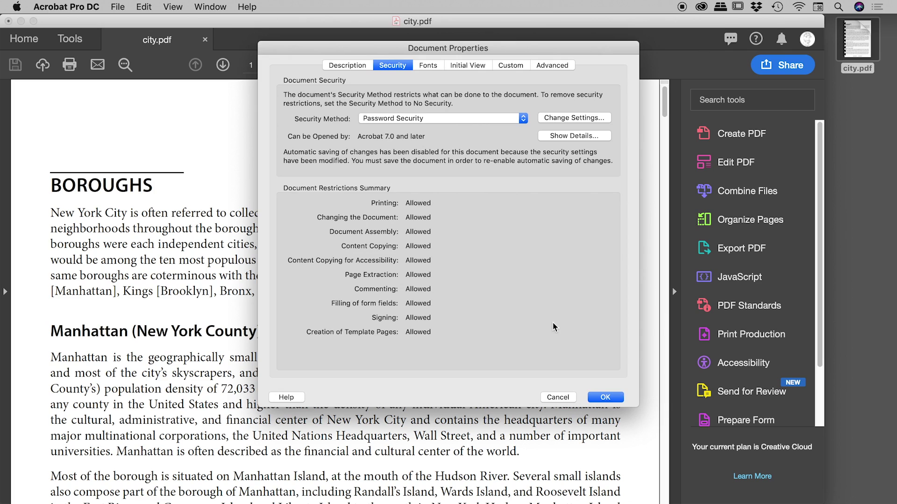
Apply the security settings, save the secured city.pdf, and close it
click(616, 398)
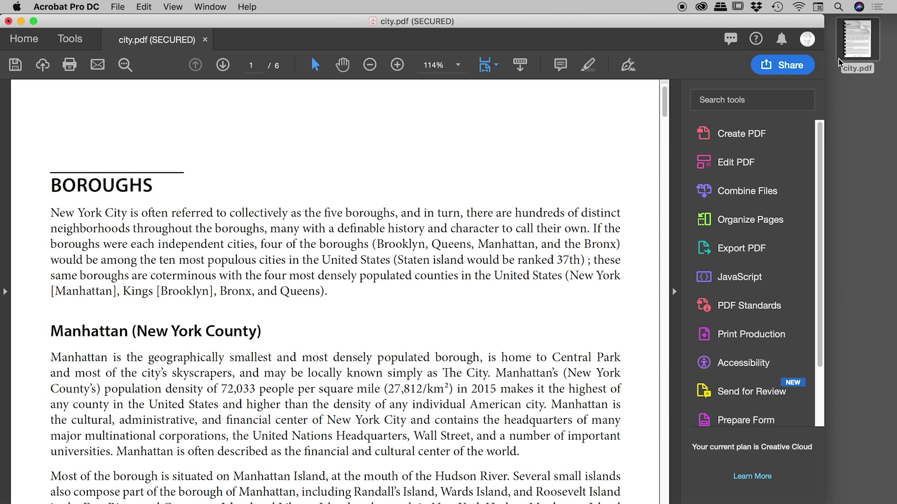
click(124, 6)
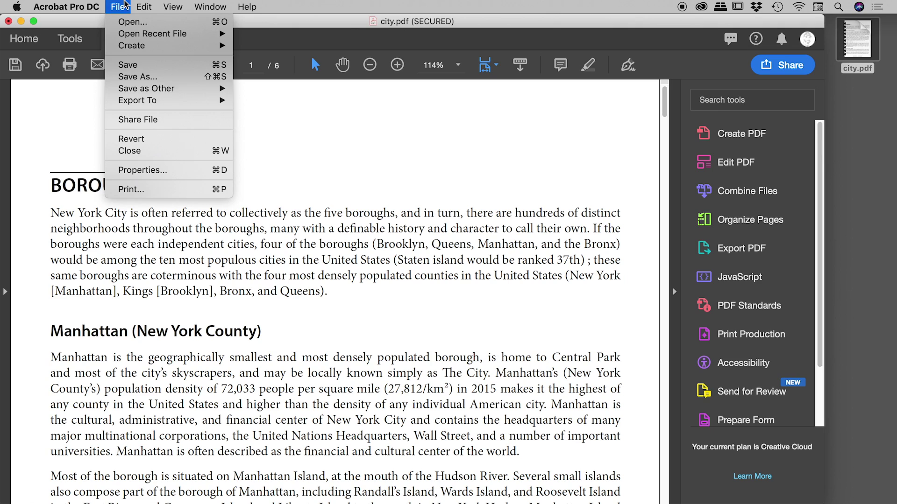
click(133, 65)
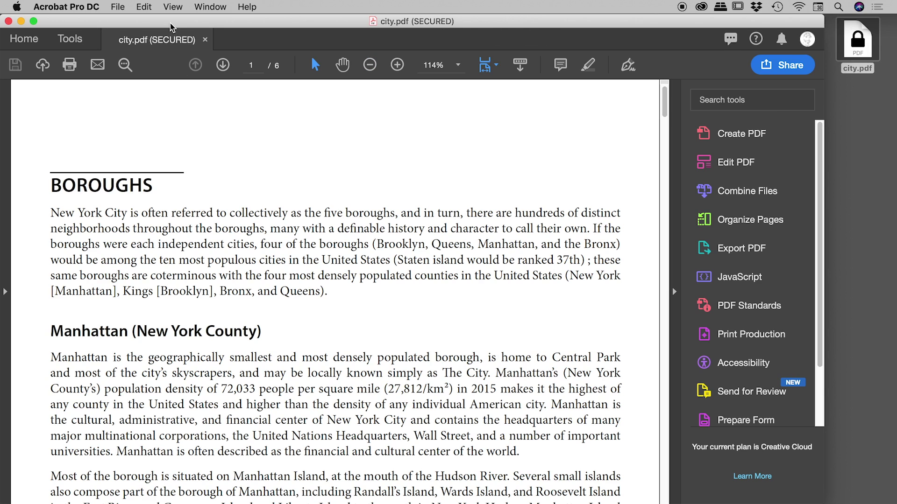
click(127, 7)
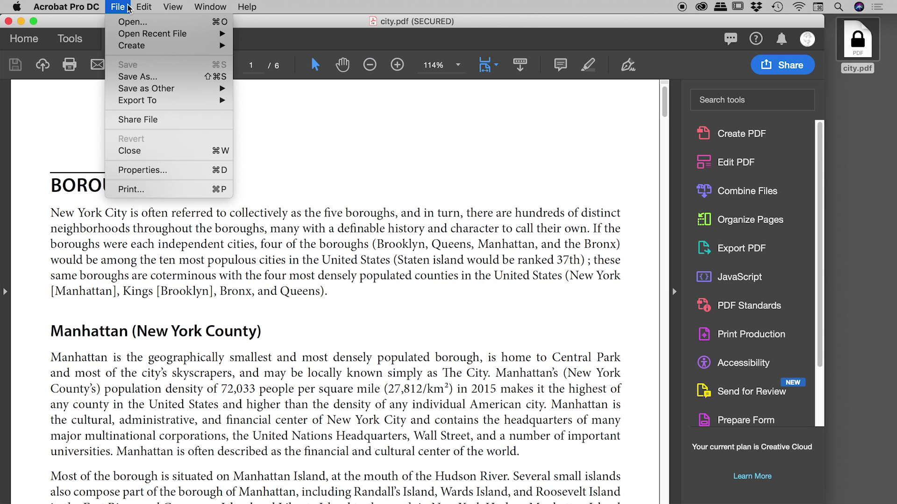
click(147, 152)
Reopen city.pdf from the desktop by entering its document-open password
click(861, 41)
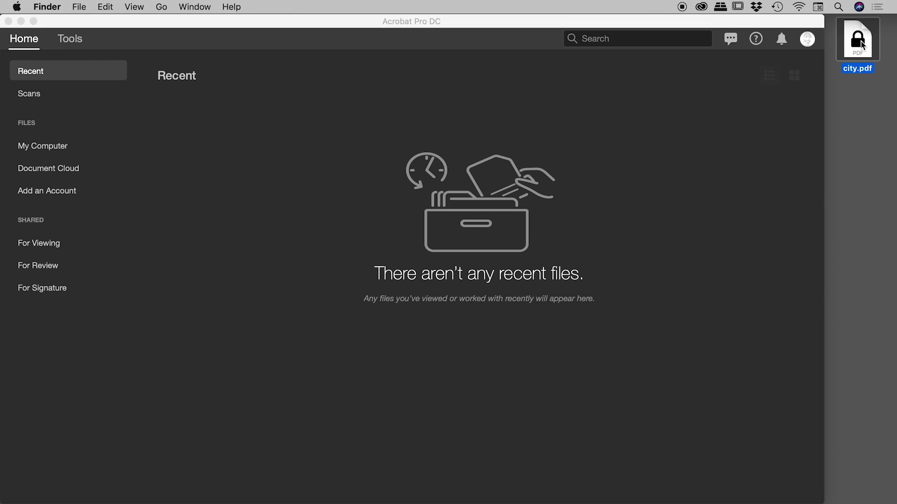
double_click(861, 41)
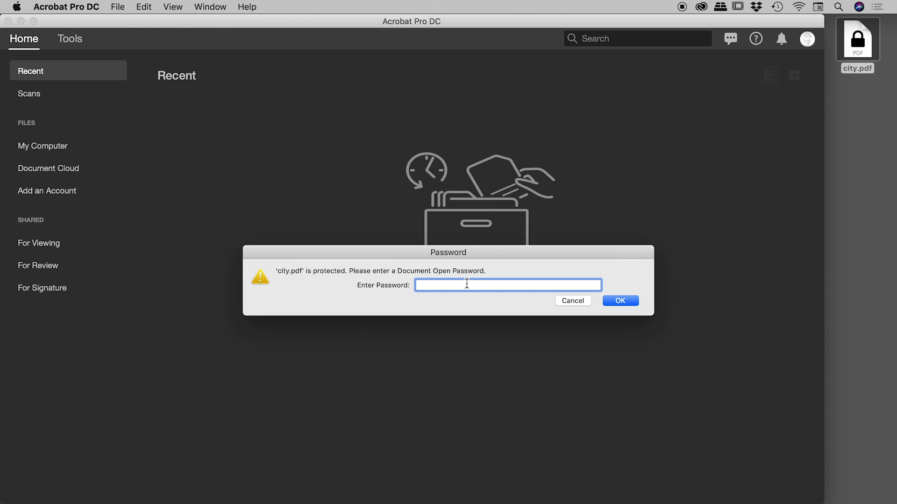
text(password)
key(Return)
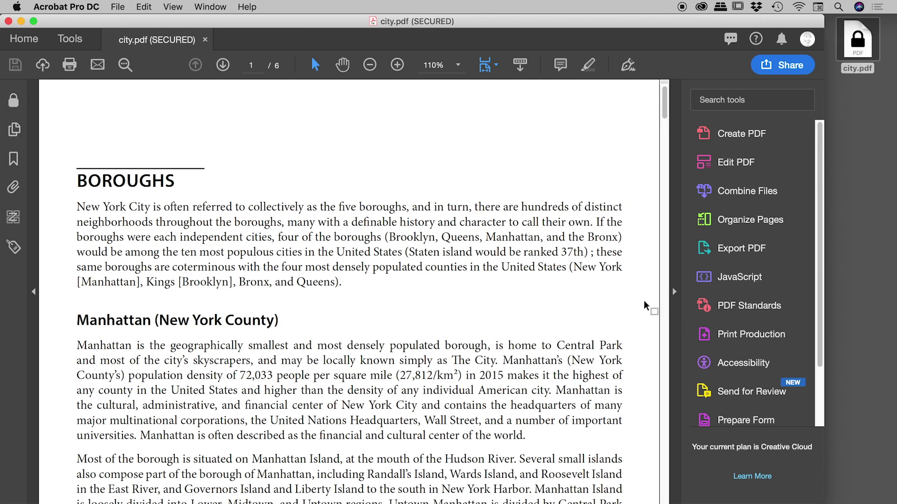
In Edit PDF mode, delete text from the first BOROUGHS paragraph, then undo the deletion
click(737, 165)
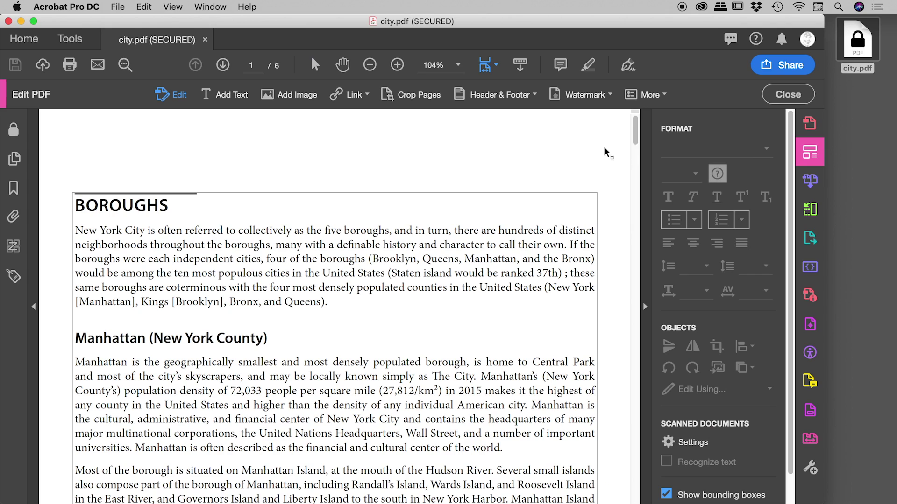
drag(184, 232, 341, 275)
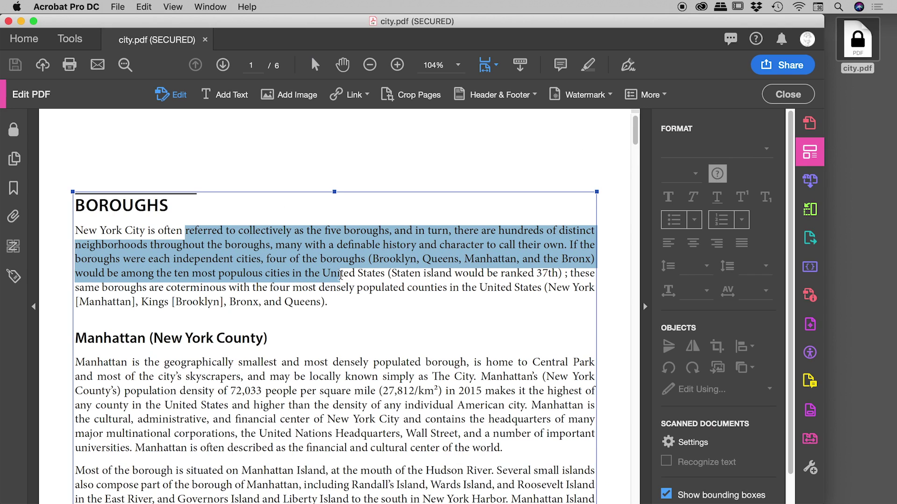
key(BackSpace)
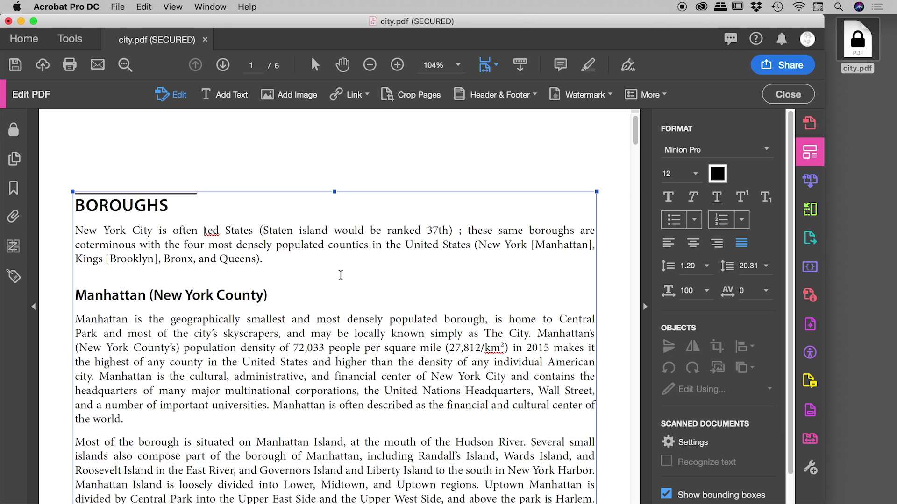
key(super+z)
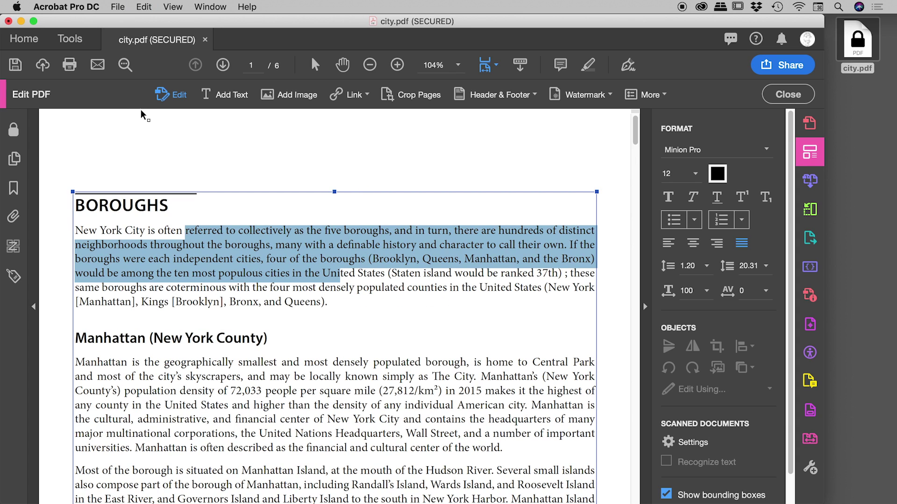
Open the Password Security settings from city.pdf's Document Properties
click(122, 5)
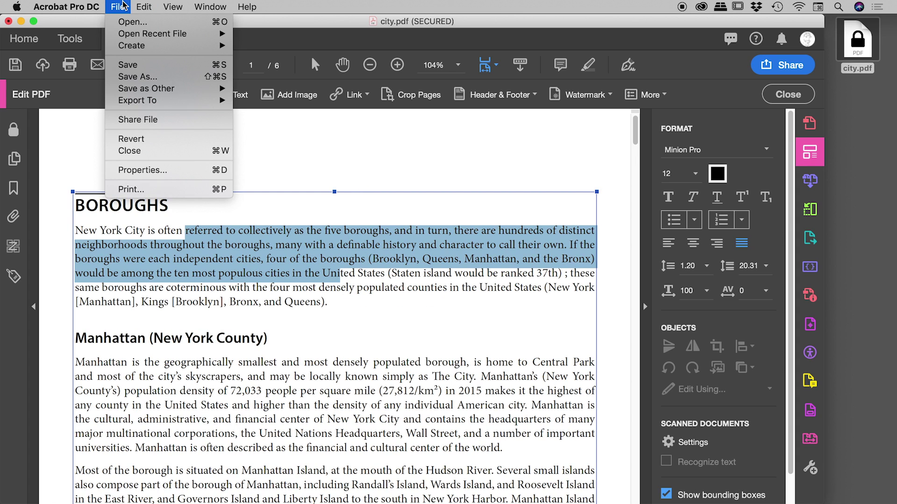
click(167, 171)
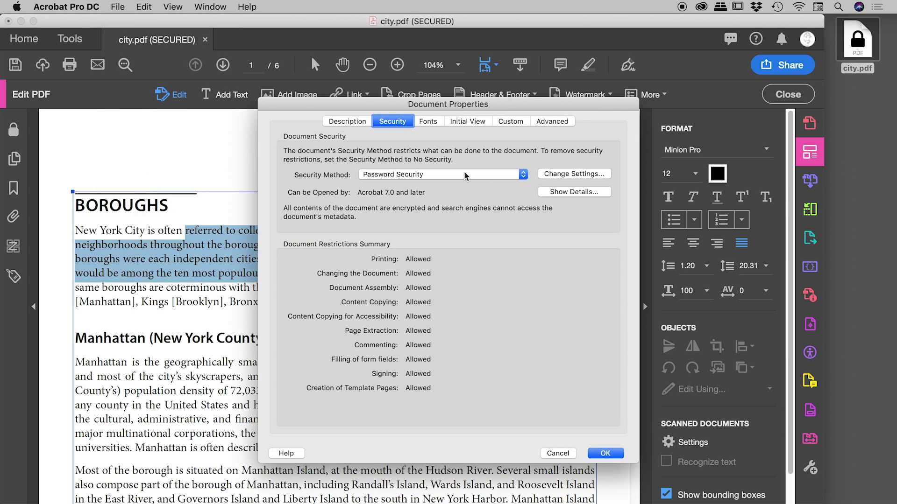
click(577, 178)
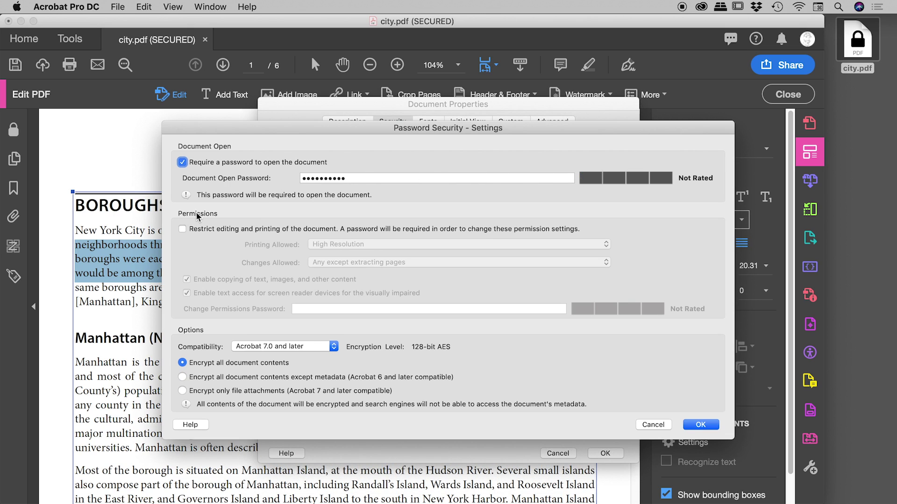
Restrict editing and printing, with printing and changes set to None, and enter a permissions password
click(182, 229)
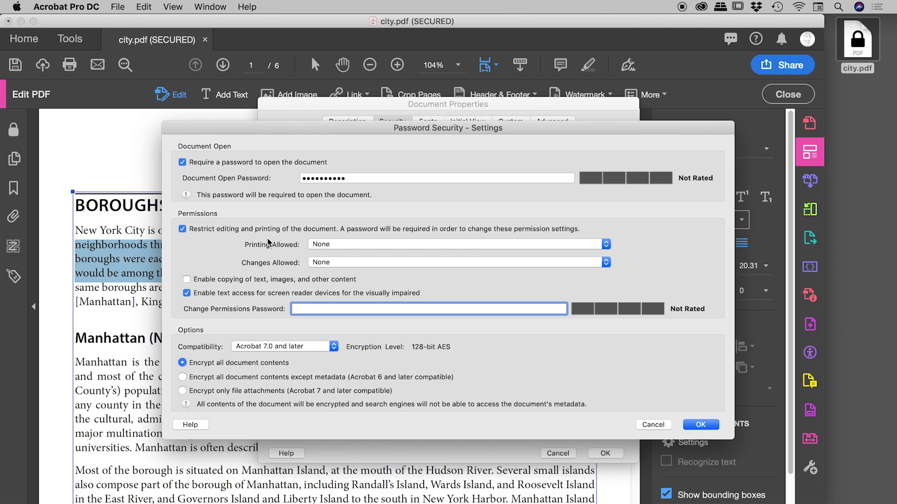
click(364, 244)
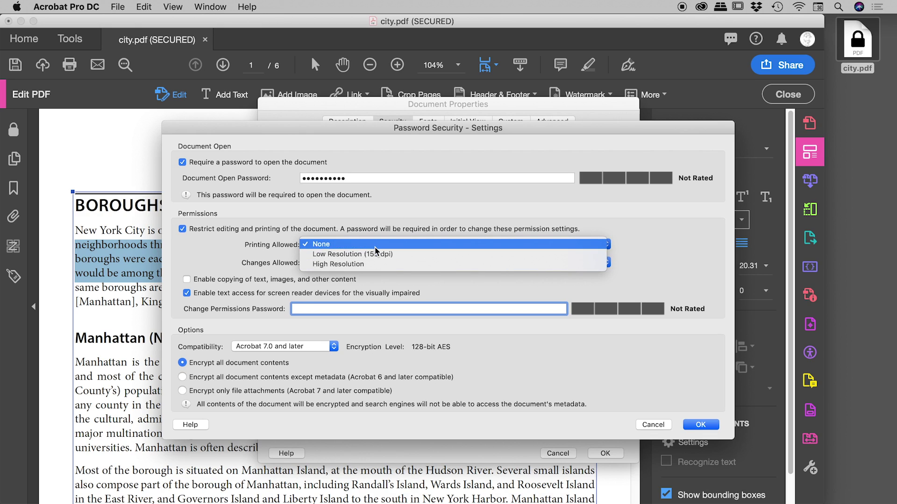
click(271, 270)
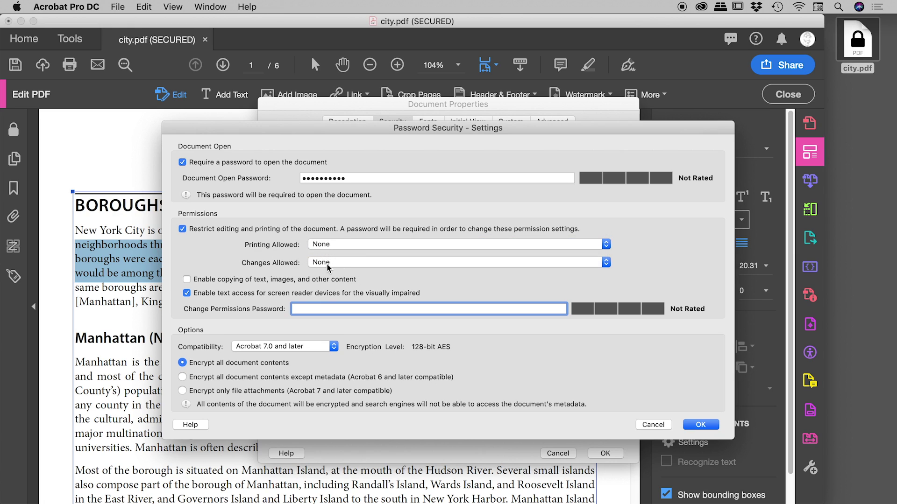
click(348, 262)
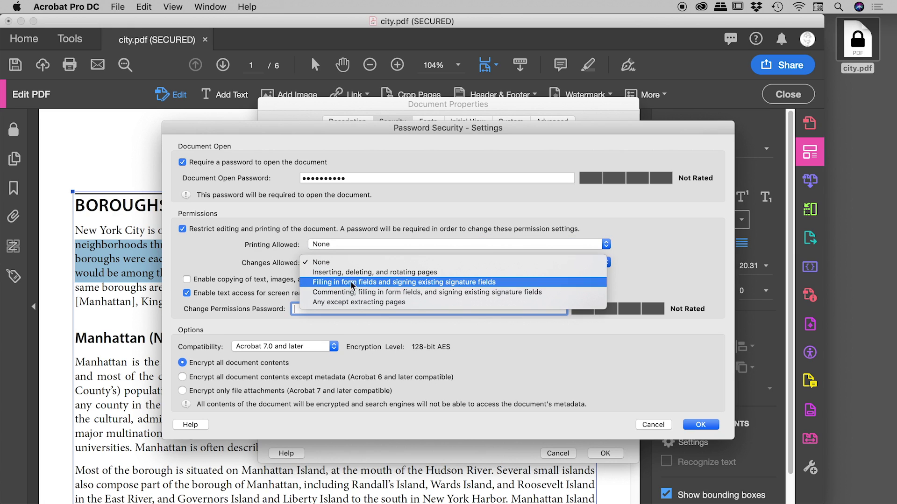
click(235, 260)
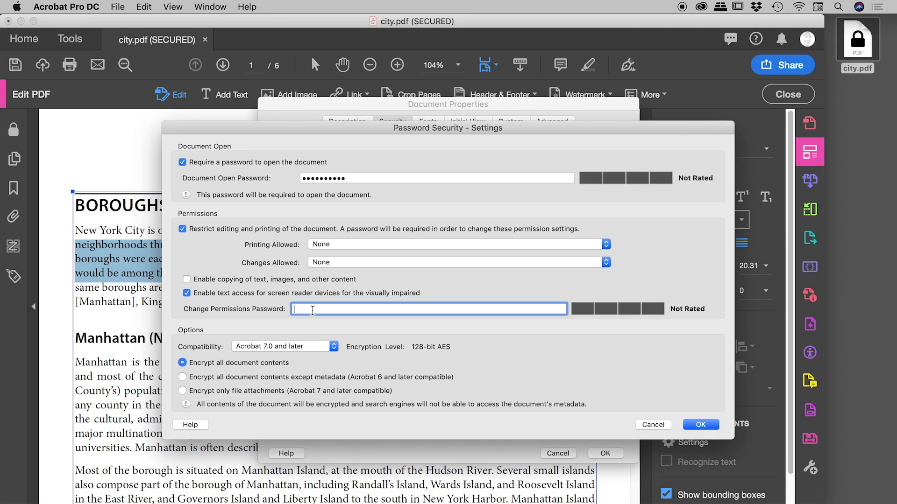
key(shift+Tab)
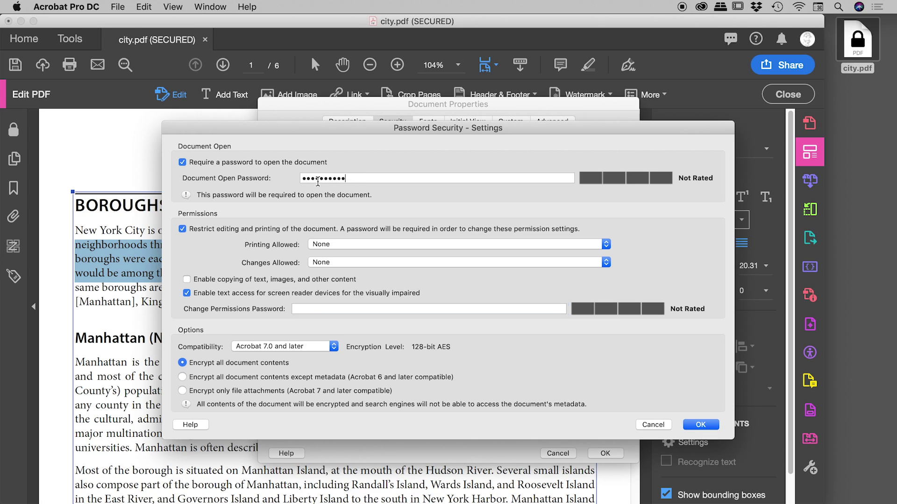
click(318, 310)
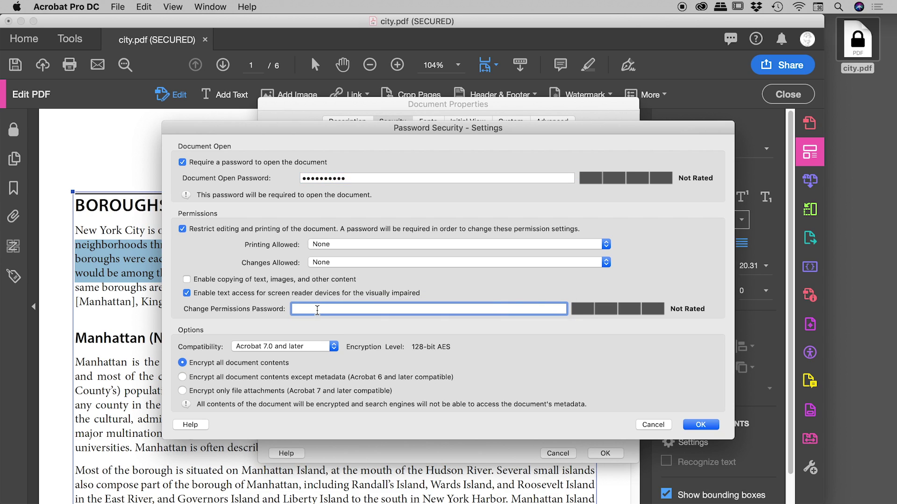
text(•••••)
Confirm the permissions password and acknowledge the restriction and save alerts
click(698, 425)
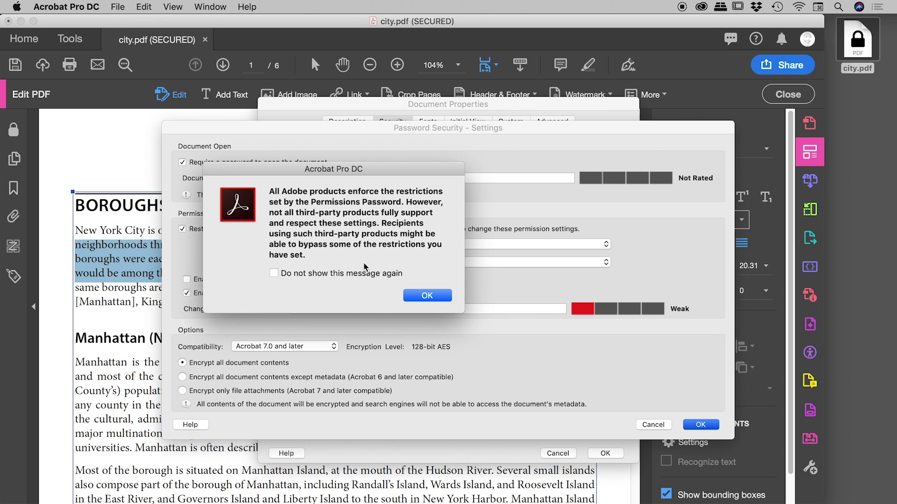
click(439, 295)
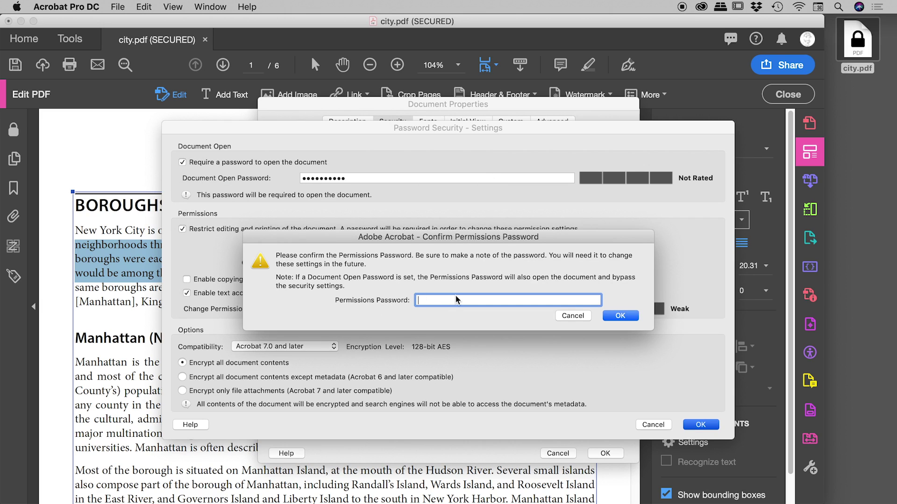
text(•••••)
click(616, 316)
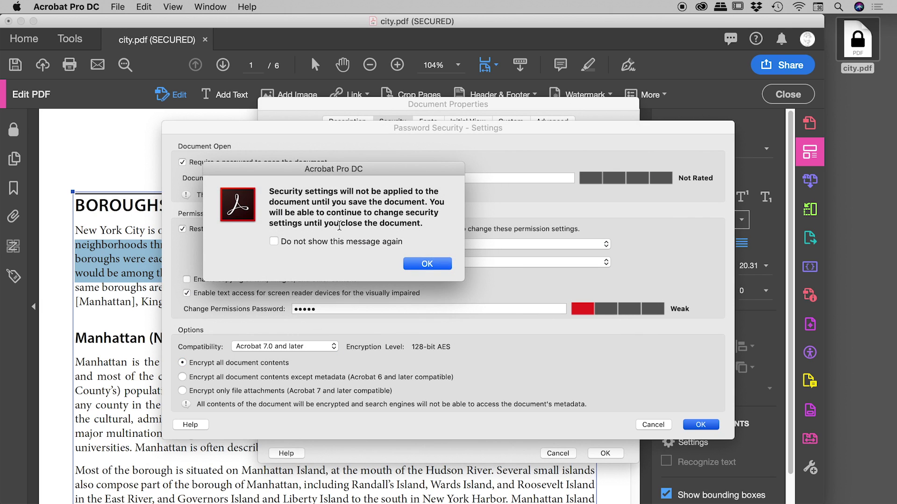
click(425, 263)
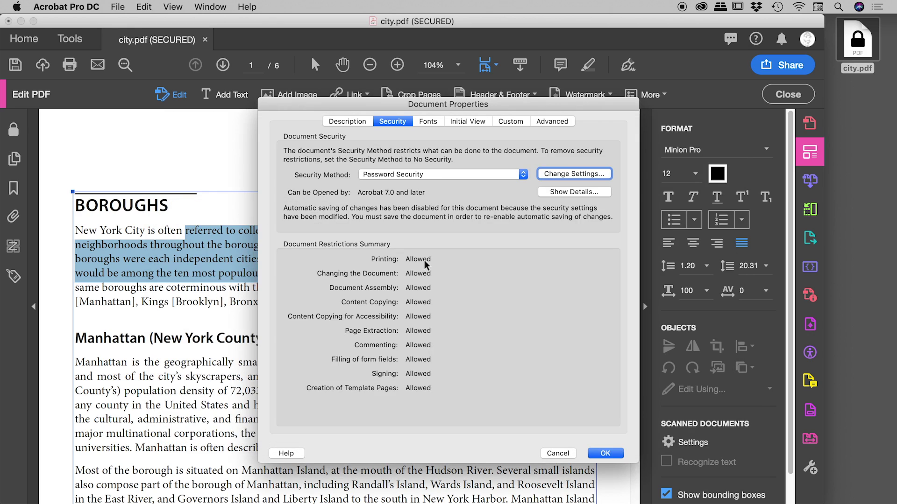
Close Document Properties, then save and close city.pdf
click(606, 452)
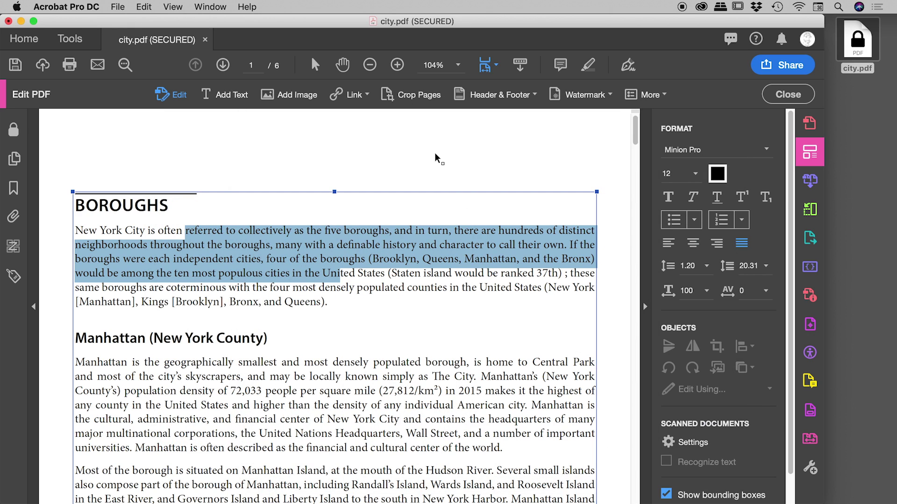
key(super+s)
key(super+w)
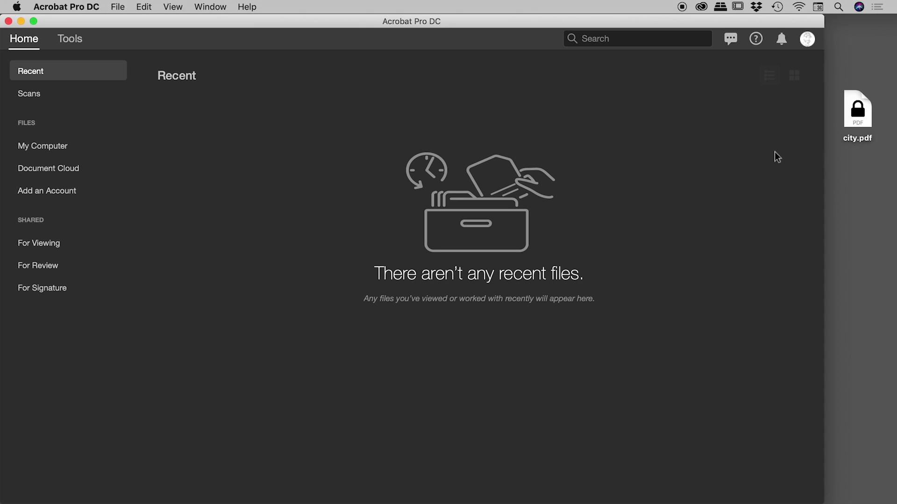
Reopen city.pdf from the desktop, unlocking it with the document-open password
click(868, 156)
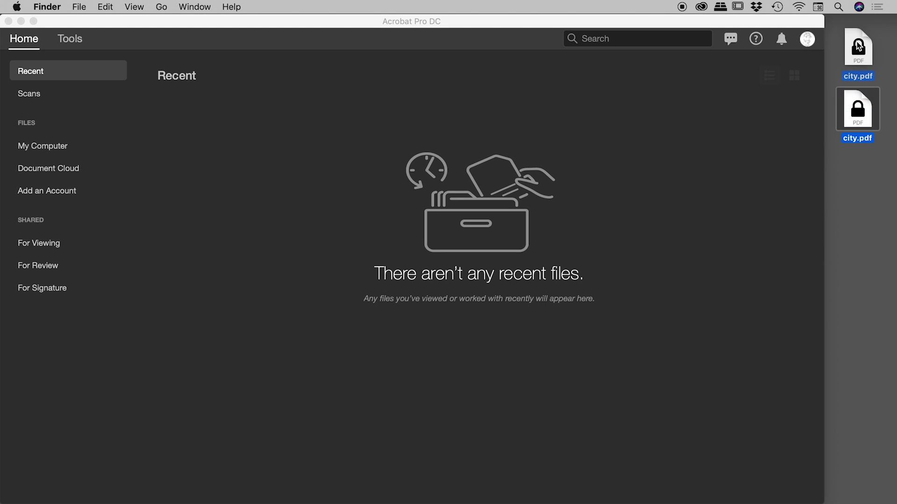
double_click(864, 43)
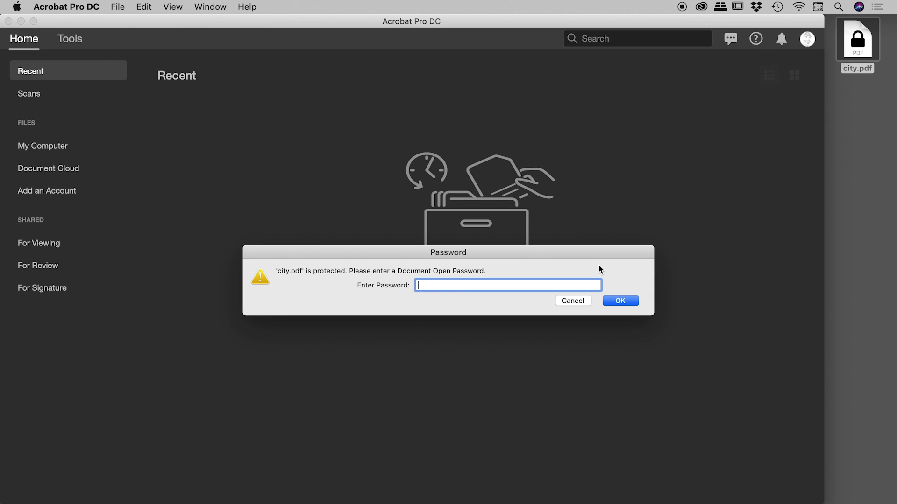
text(•••••••)
key(Return)
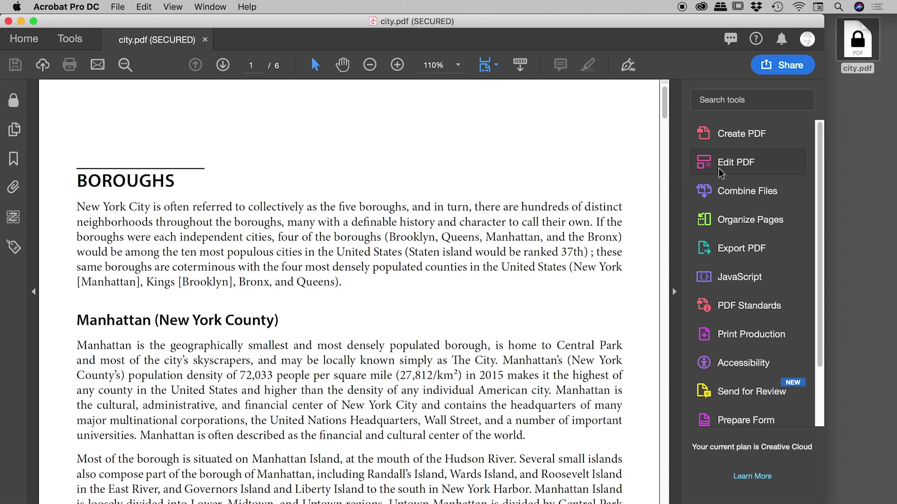
Start Edit PDF and enter the permissions password to allow editing
click(707, 164)
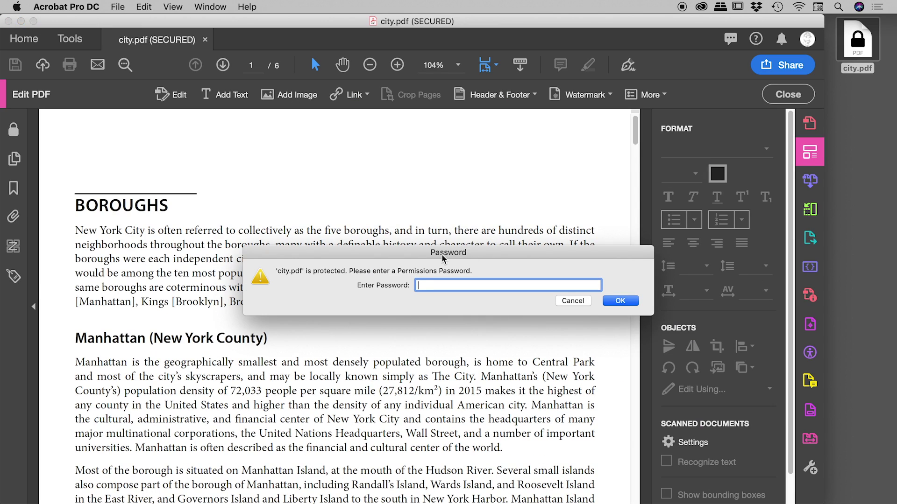
text(•••••)
click(620, 301)
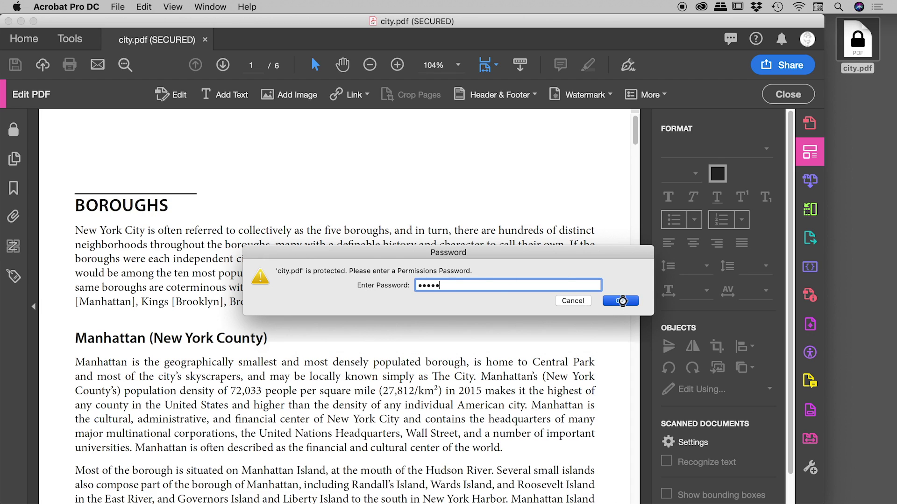